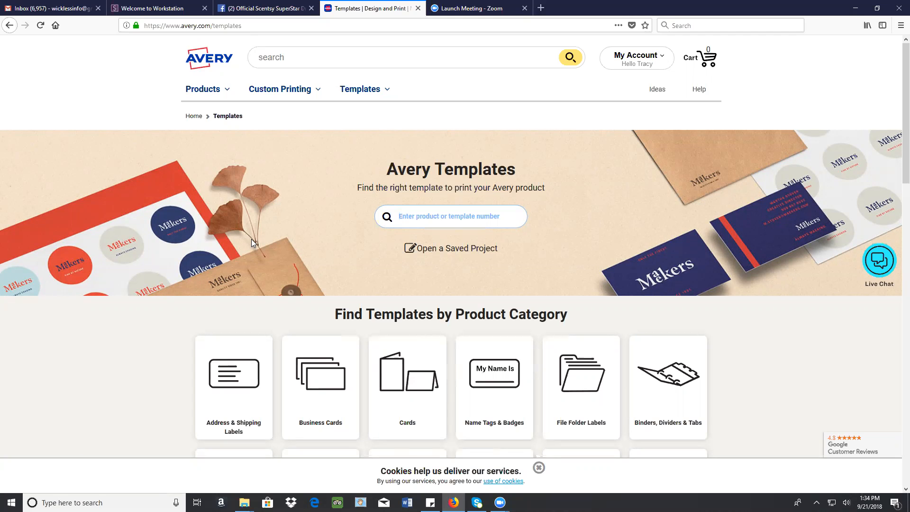
Find the Avery template for product 5160 and start designing it online
text(5160)
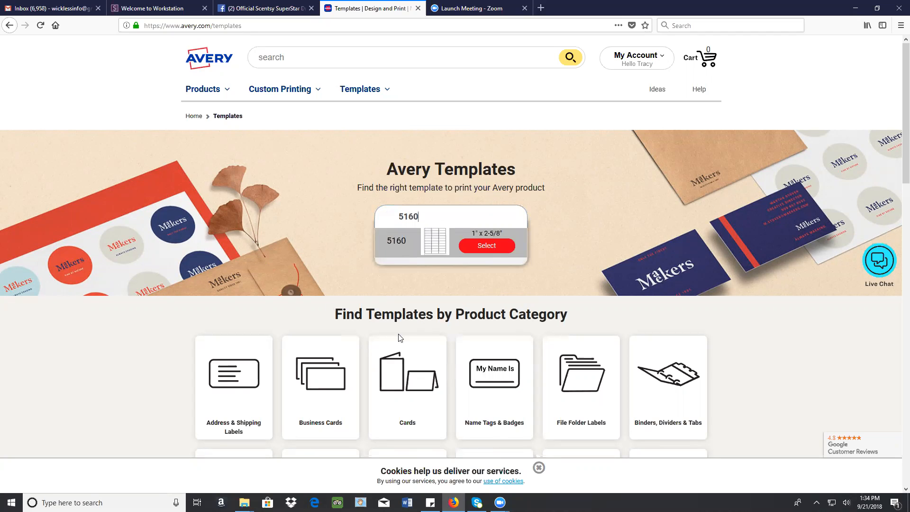
click(493, 248)
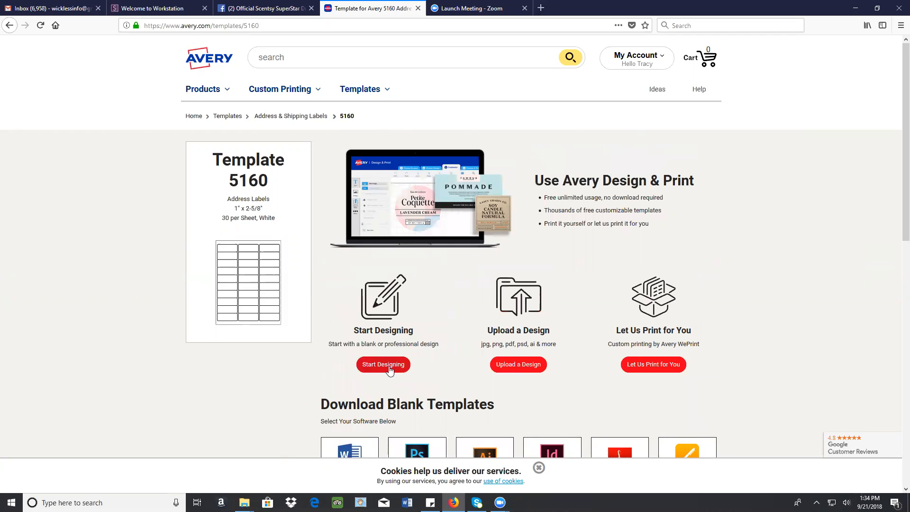
click(372, 364)
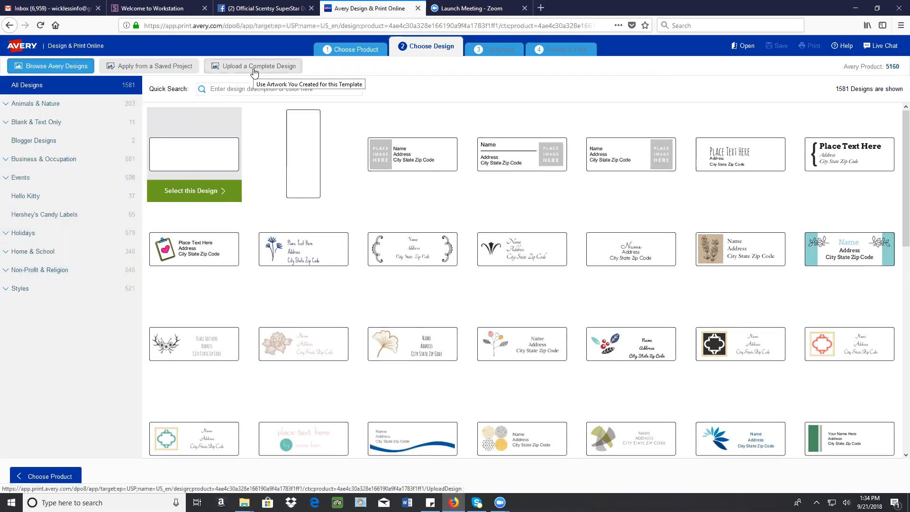
Browse the available label designs and select the address design with the blue wave for customizing
scroll(400, 203, down, 6)
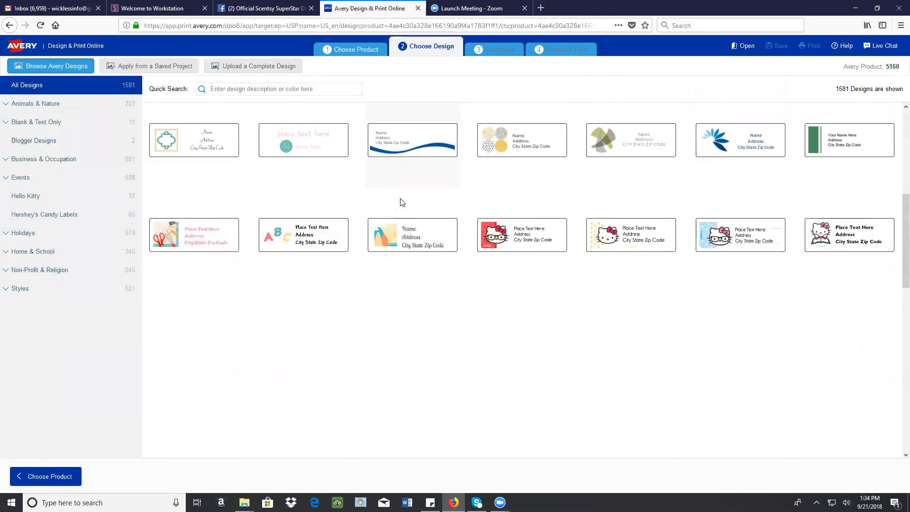
scroll(538, 372, down, 3)
scroll(488, 322, up, 5)
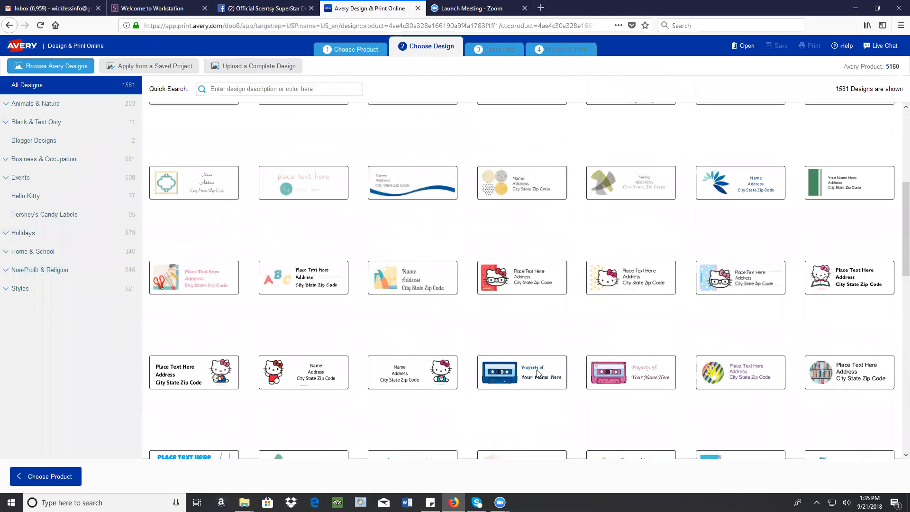
click(423, 275)
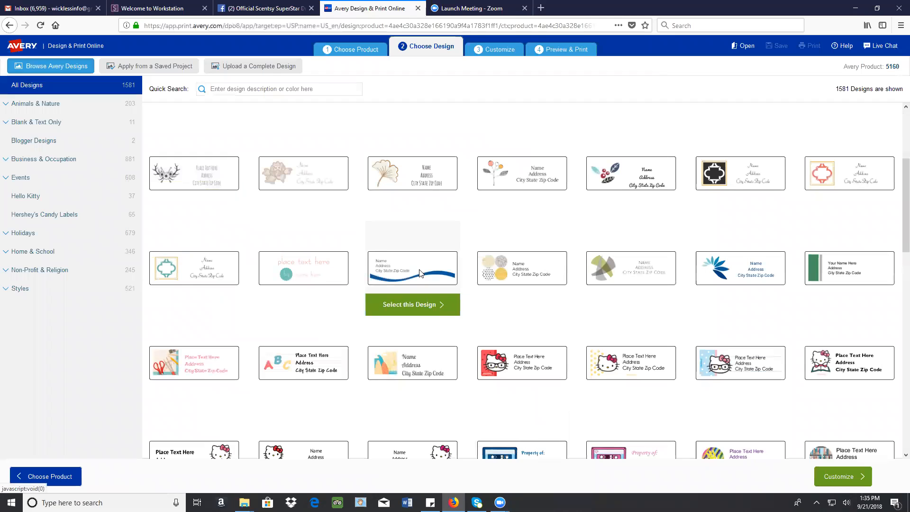
click(406, 311)
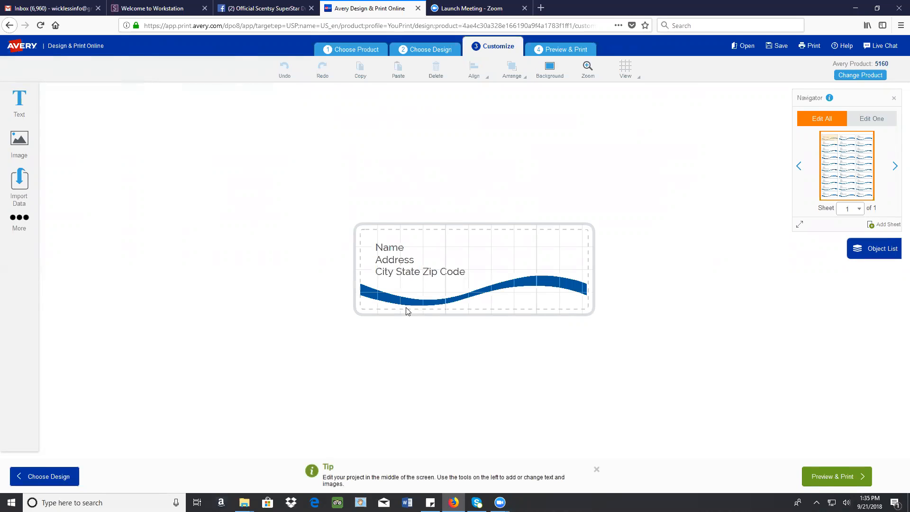
Replace the label's placeholder text with the full name, the website WicklessInfo.com and the phone number on three separate lines
click(396, 262)
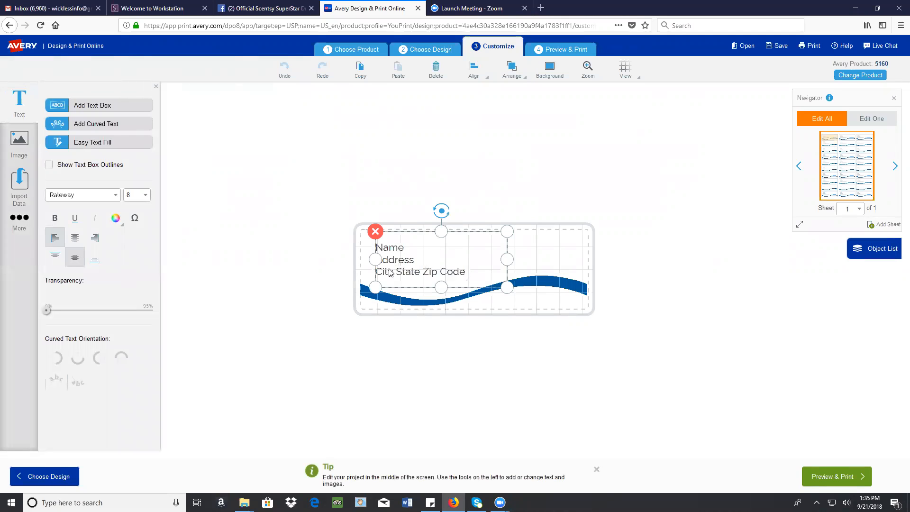
drag(389, 272, 365, 250)
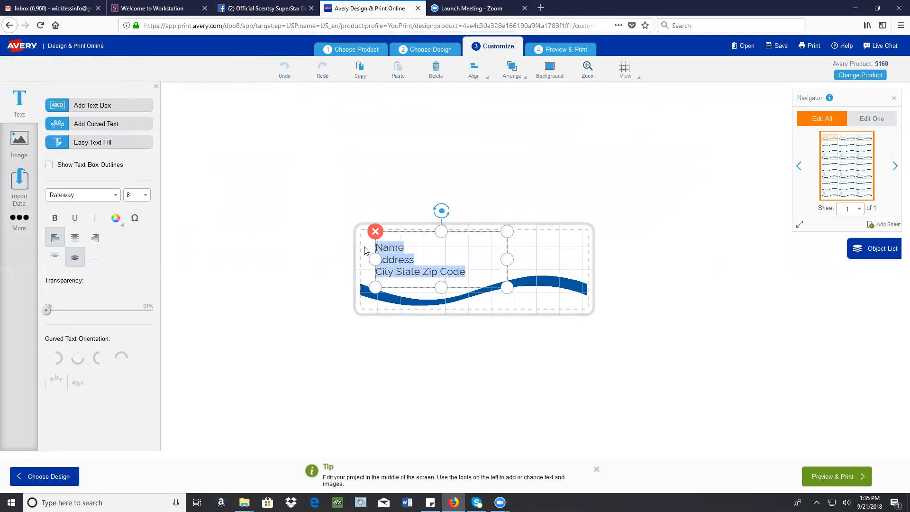
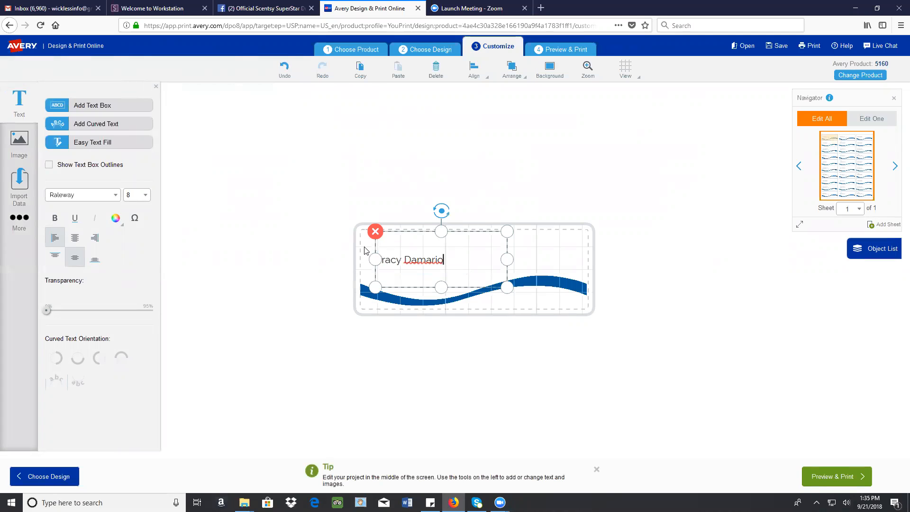
key(Return)
text(WicklessInfo.com )
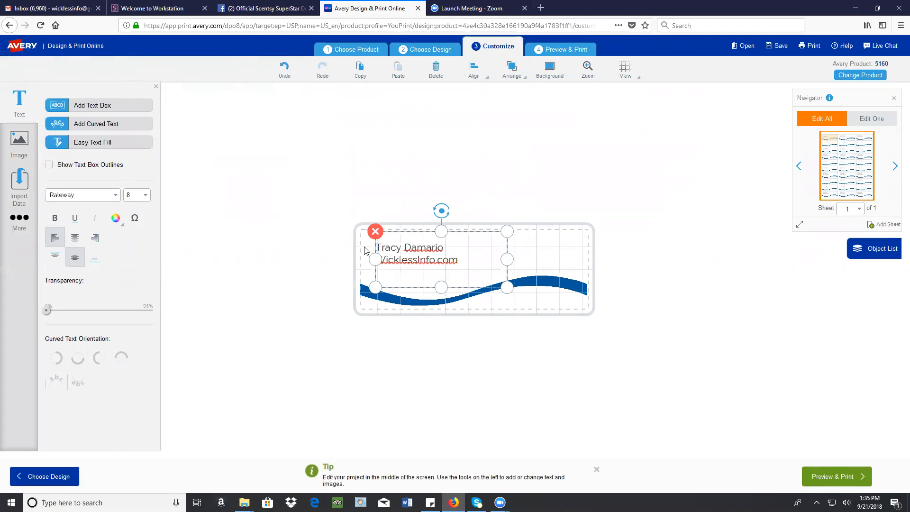
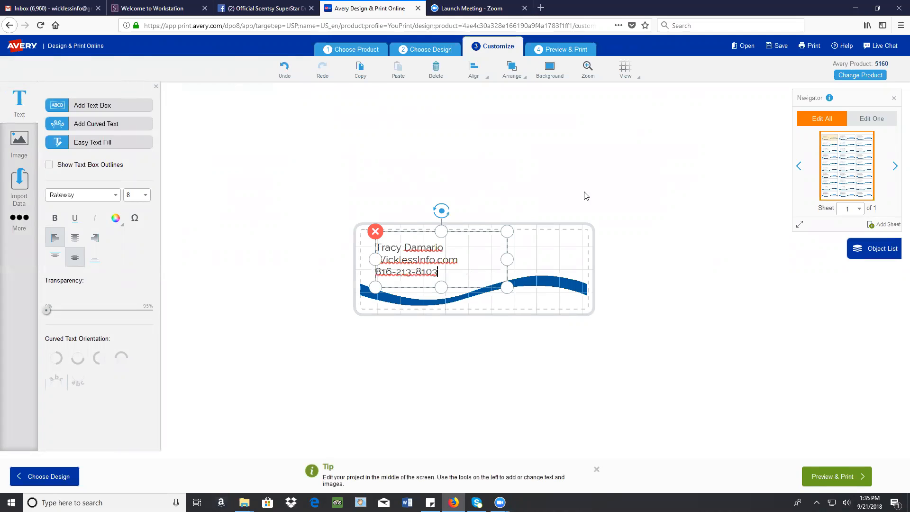
Format all three lines of the label text in Roboto at size 9
drag(446, 276, 375, 246)
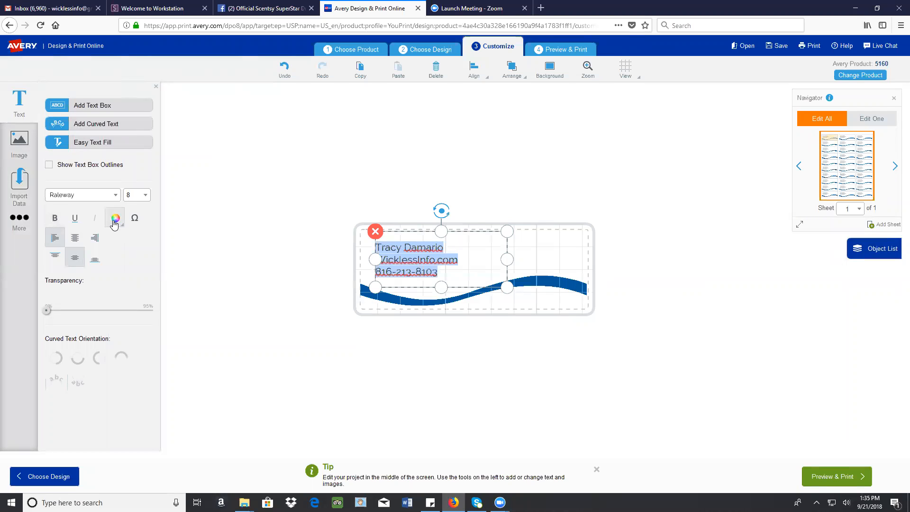
click(113, 194)
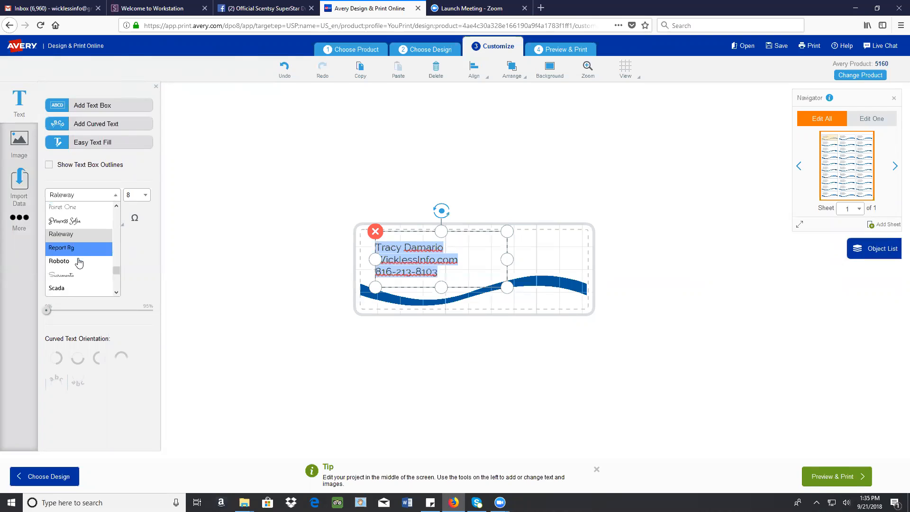
click(82, 261)
click(145, 200)
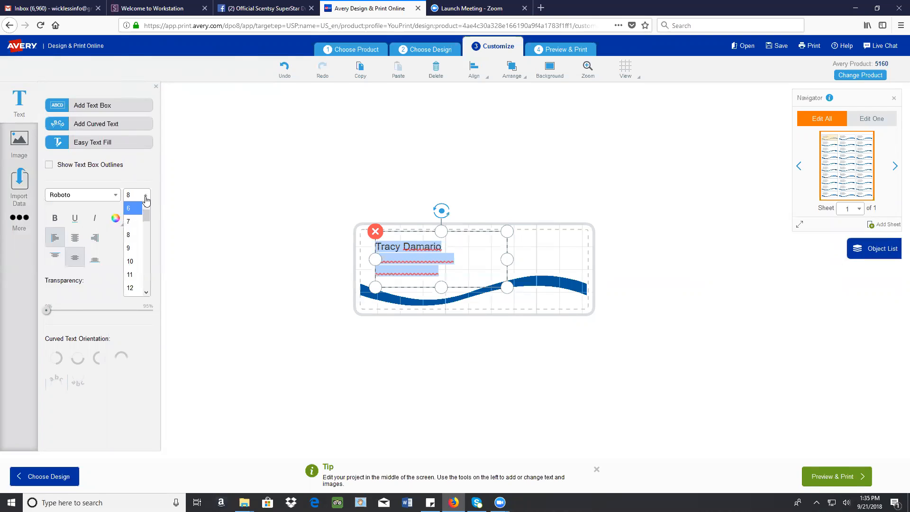
click(137, 251)
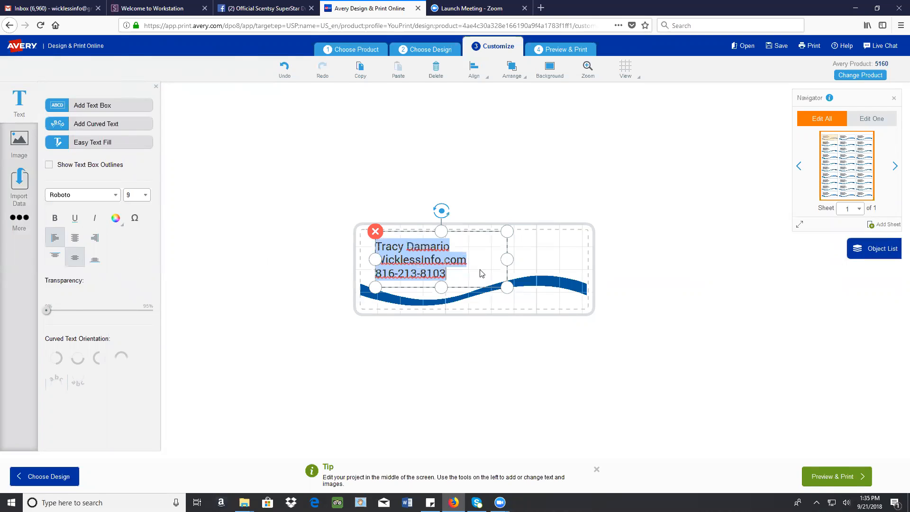
Widen the text box to the label's right safety edge and shift it slightly right and down
drag(507, 259, 596, 266)
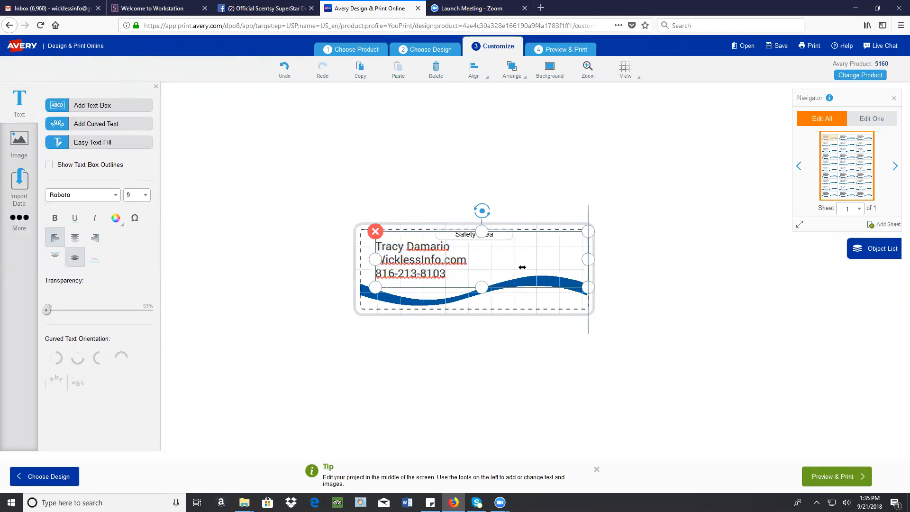
drag(477, 230, 498, 239)
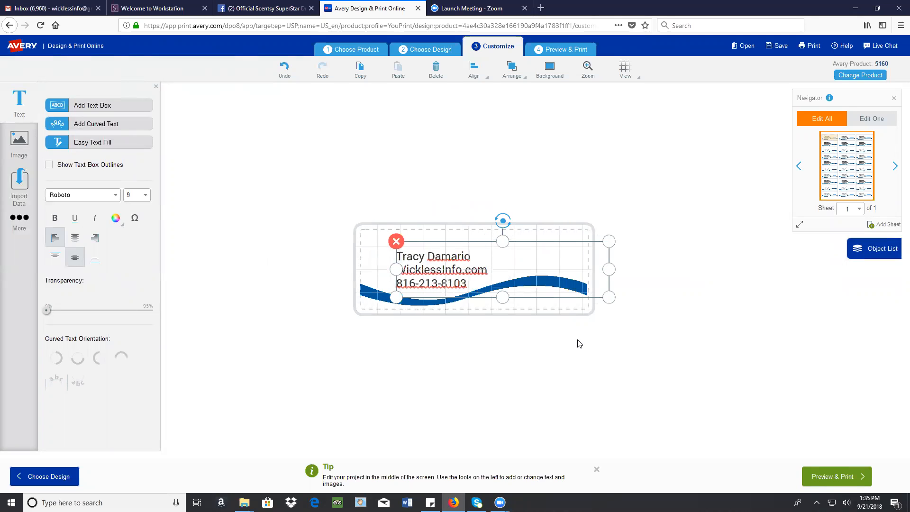
click(462, 364)
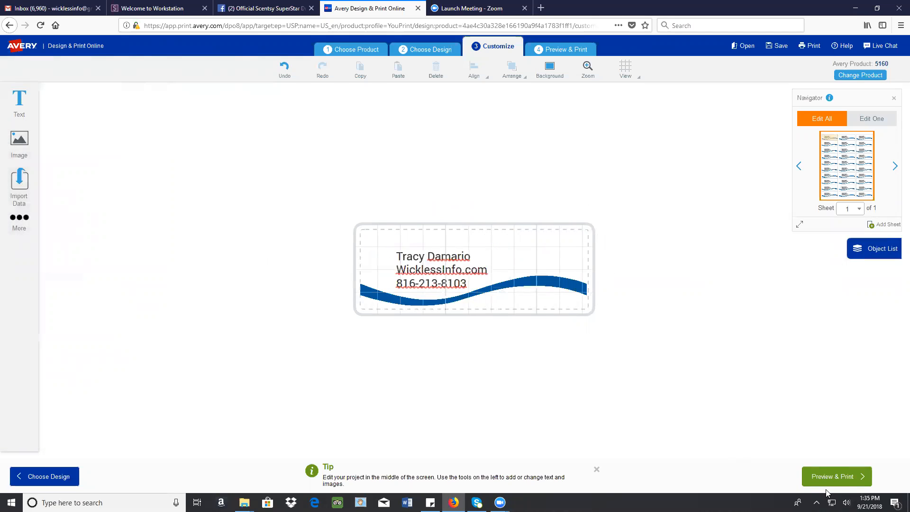
Preview the full label sheet, and open the saved project "49 join" without saving the current design
click(843, 482)
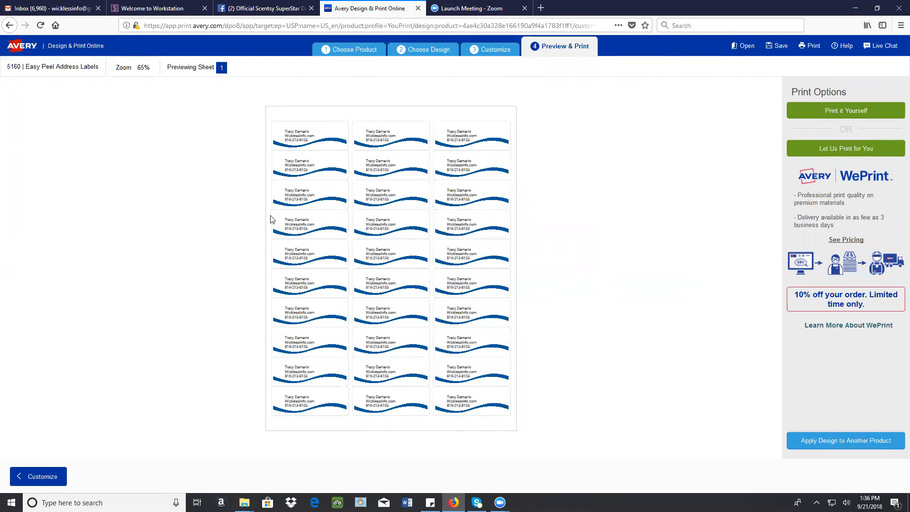
click(745, 48)
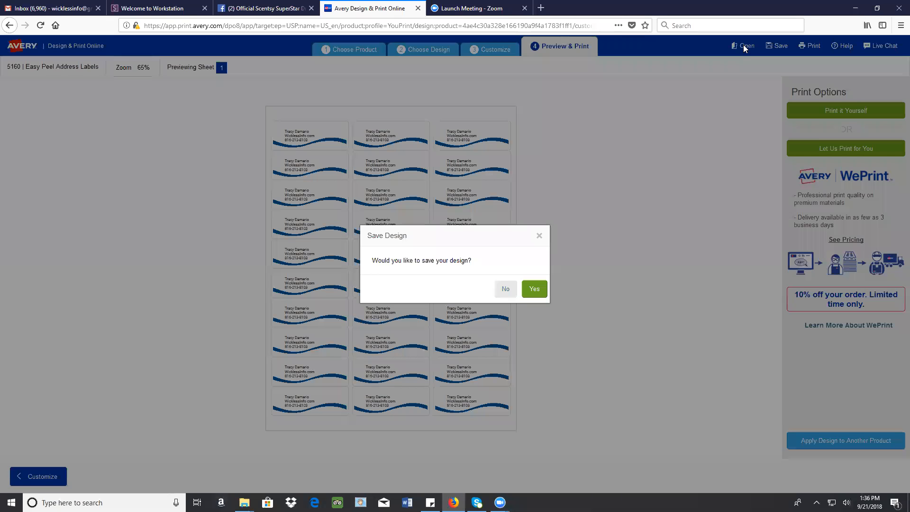
click(504, 290)
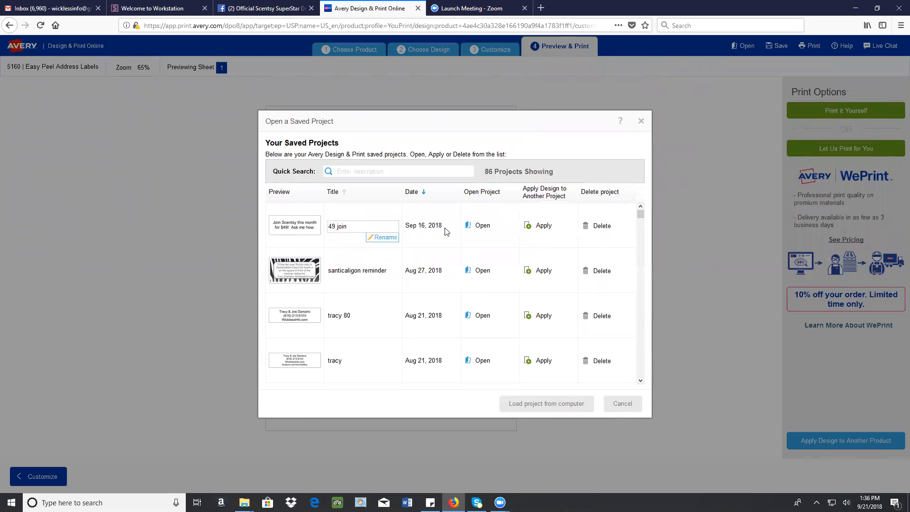
click(483, 226)
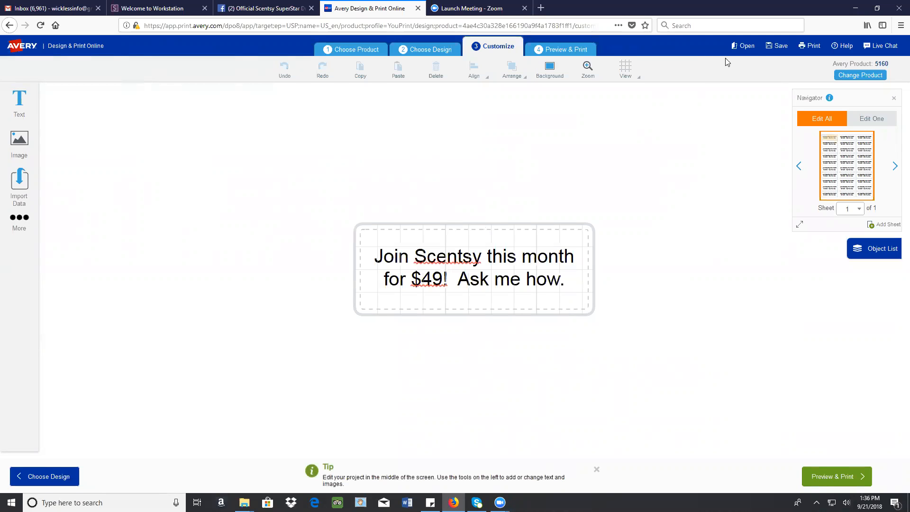
Look through the saved projects and open the one titled "cotton balls"
click(740, 47)
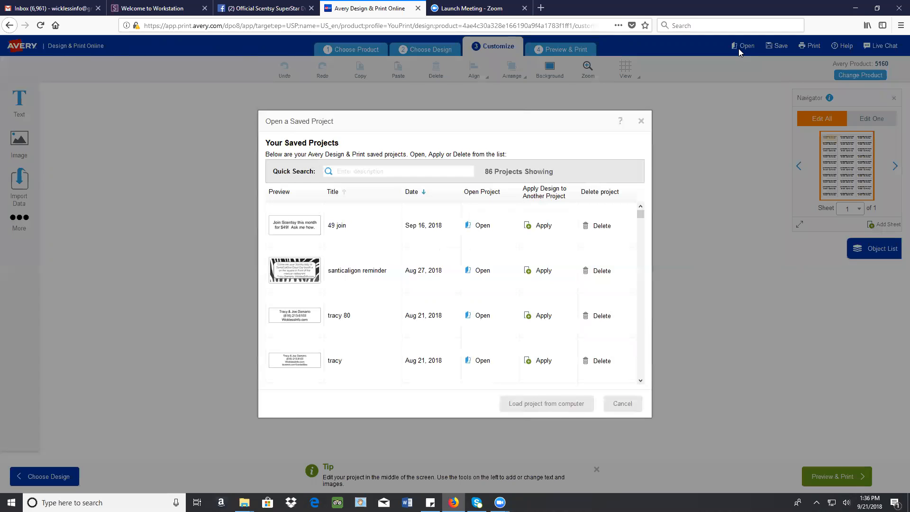
scroll(362, 282, down, 2)
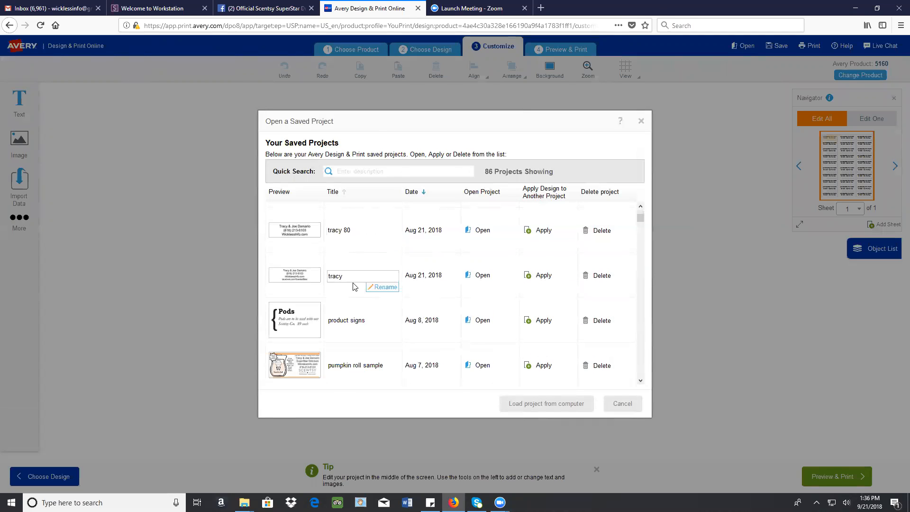
mouse_move(357, 235)
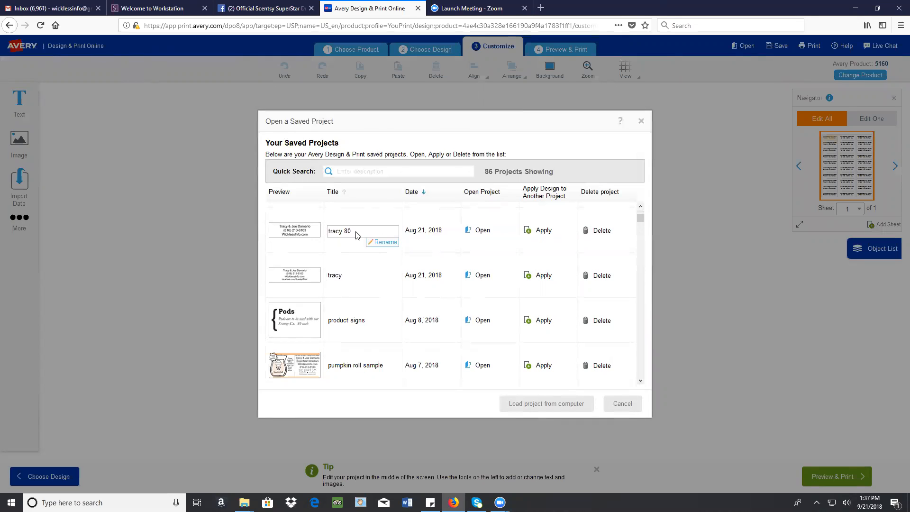
scroll(361, 372, down, 3)
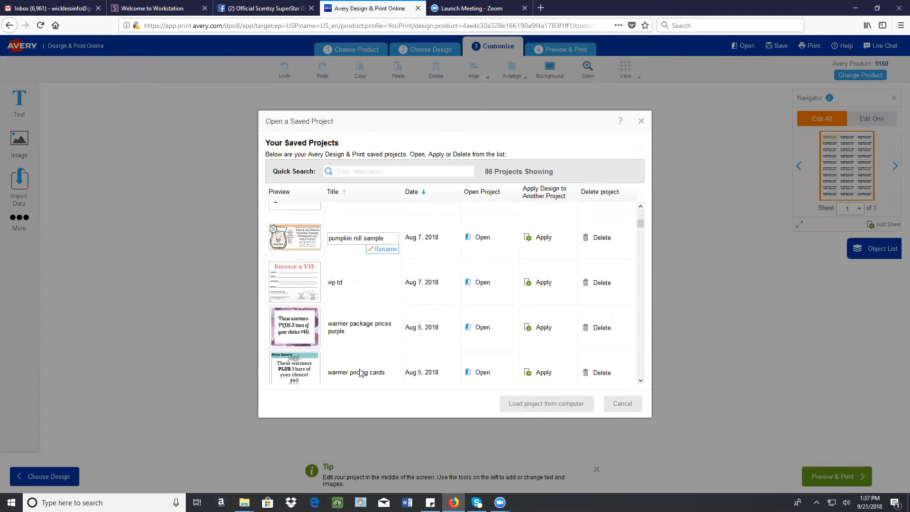
scroll(361, 332, down, 1)
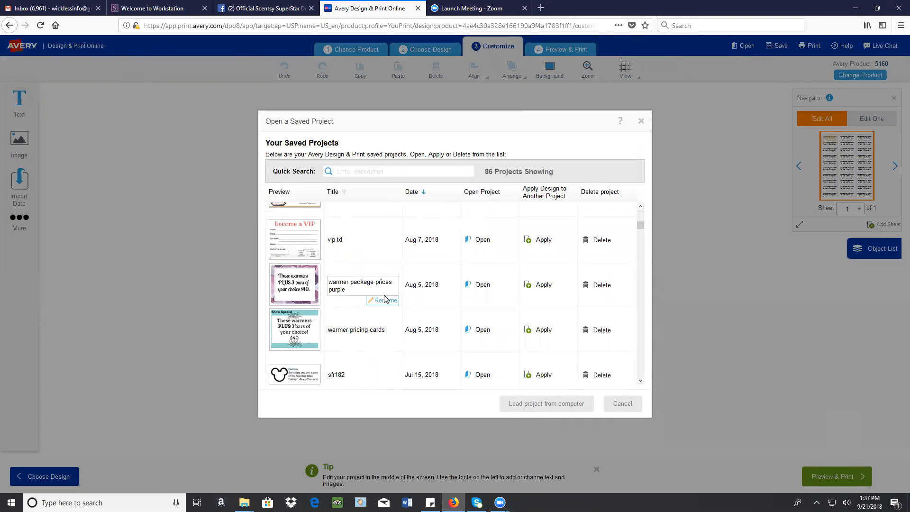
scroll(384, 299, down, 3)
scroll(383, 303, down, 3)
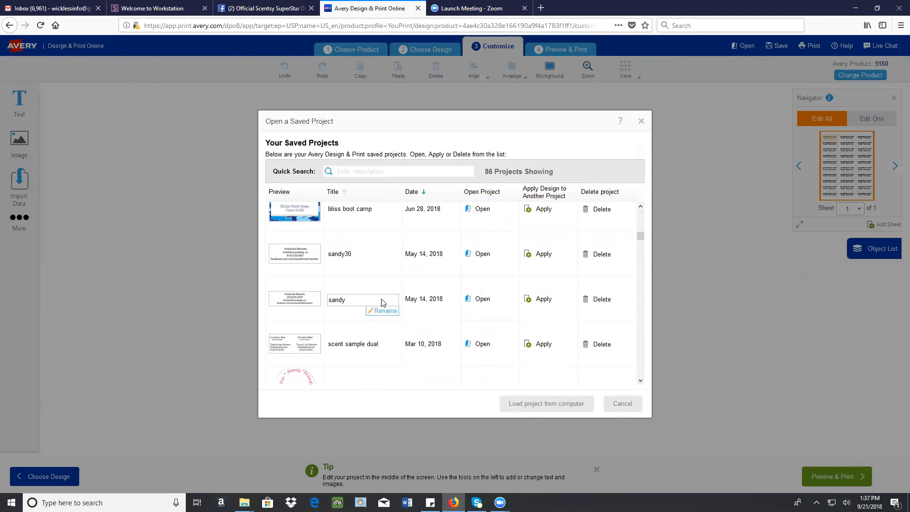
scroll(383, 303, down, 3)
scroll(383, 303, down, 4)
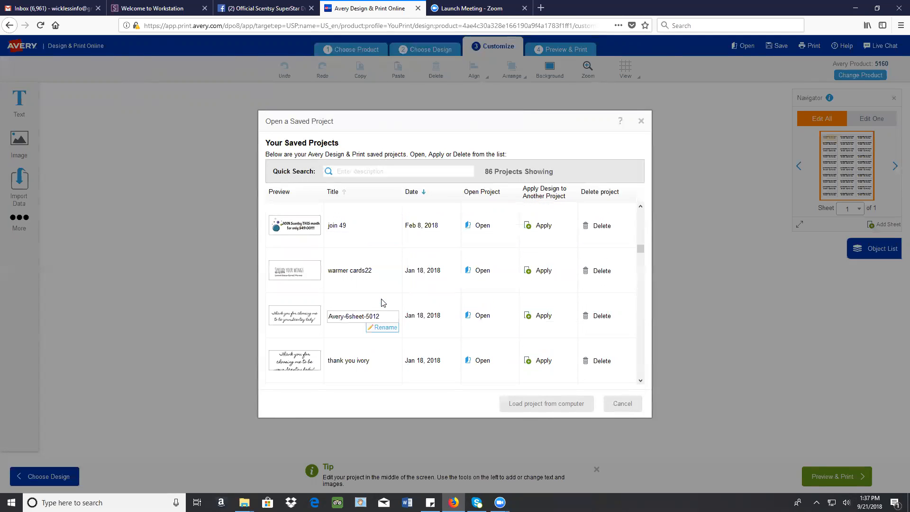
scroll(383, 302, down, 5)
scroll(383, 303, down, 3)
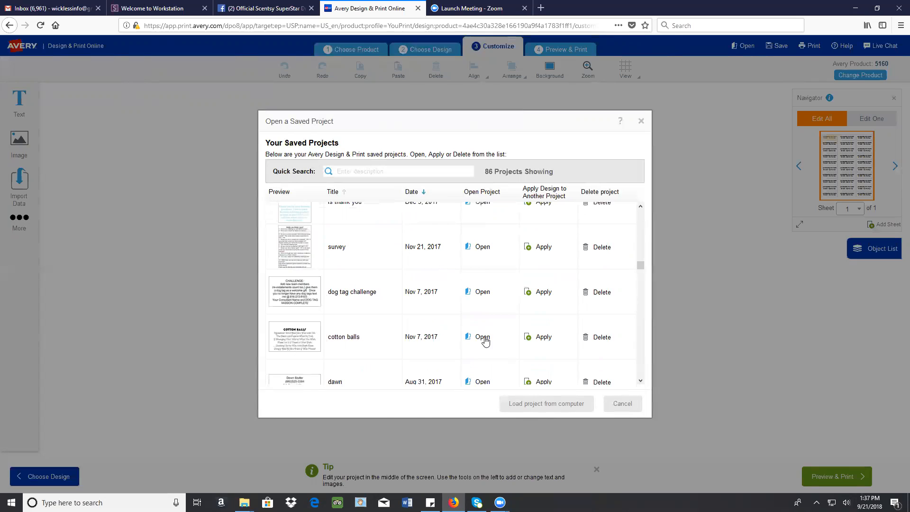
click(483, 337)
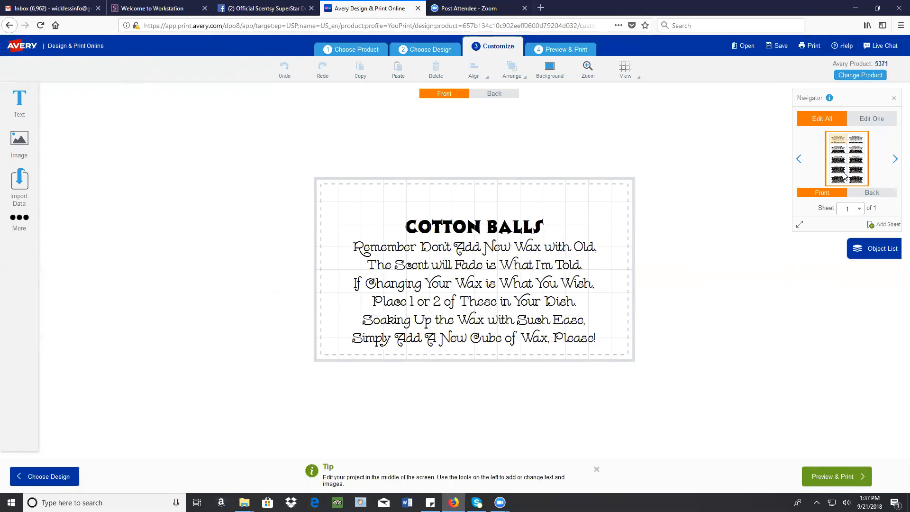
Browse the saved projects list down to the September 2015 entries and open the project titled "DD WTC"
click(746, 47)
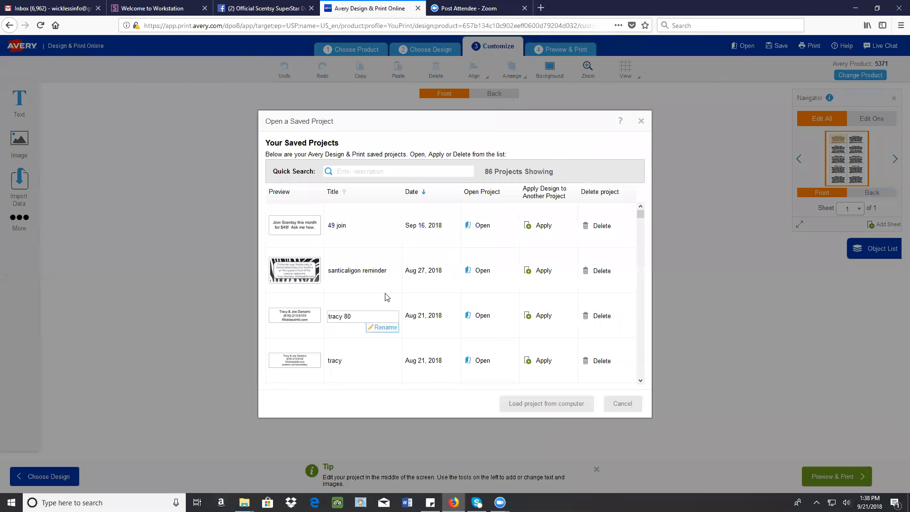
scroll(434, 309, down, 10)
scroll(434, 309, down, 10)
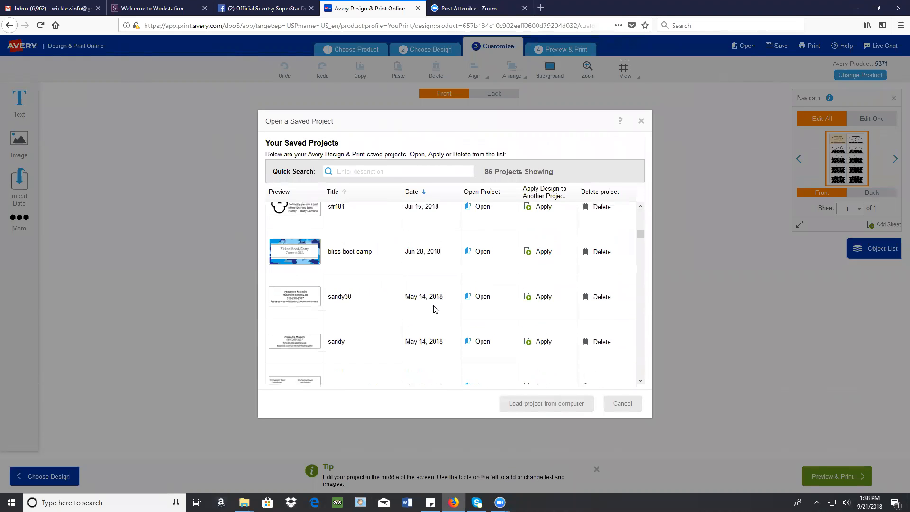
scroll(434, 309, down, 3)
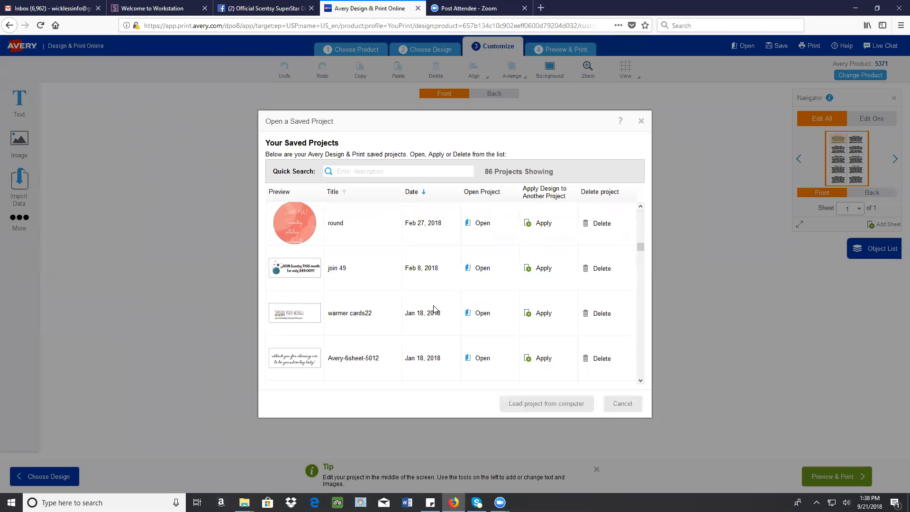
scroll(434, 309, down, 2)
scroll(435, 310, down, 3)
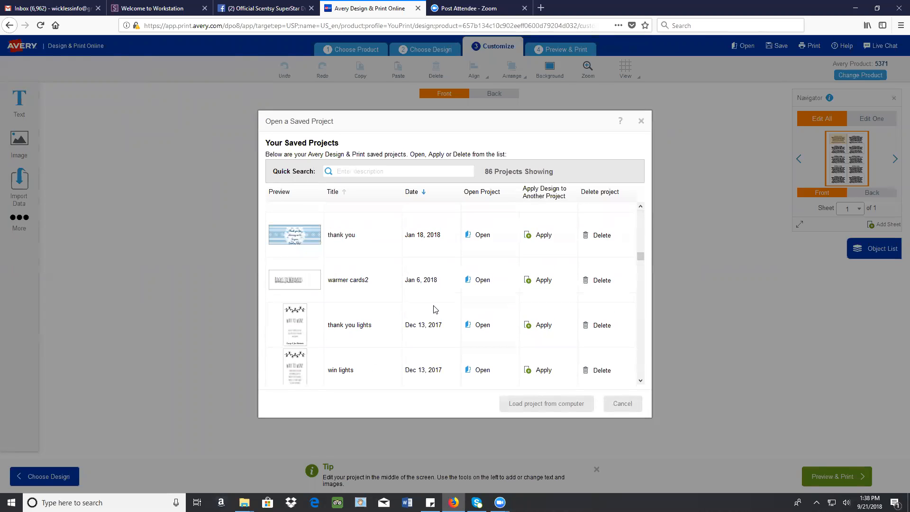
scroll(435, 309, down, 2)
scroll(388, 301, down, 1)
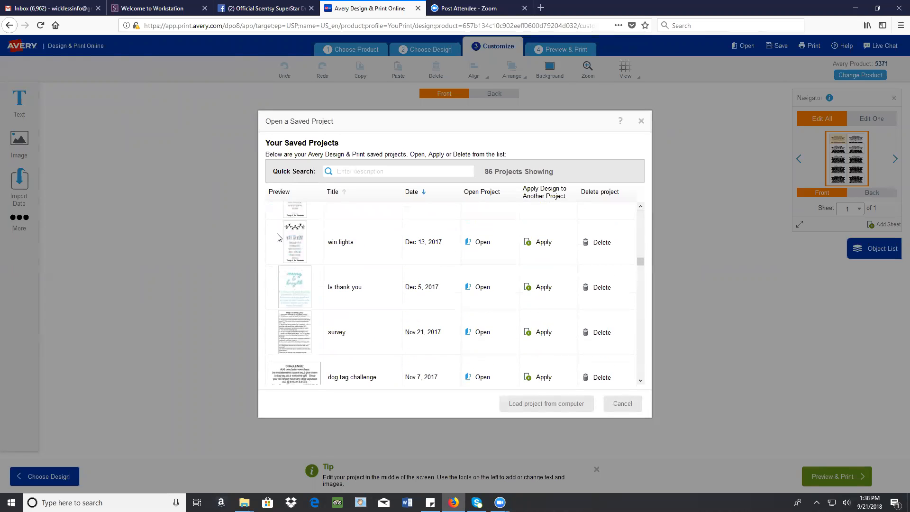
scroll(440, 295, down, 3)
scroll(440, 297, down, 3)
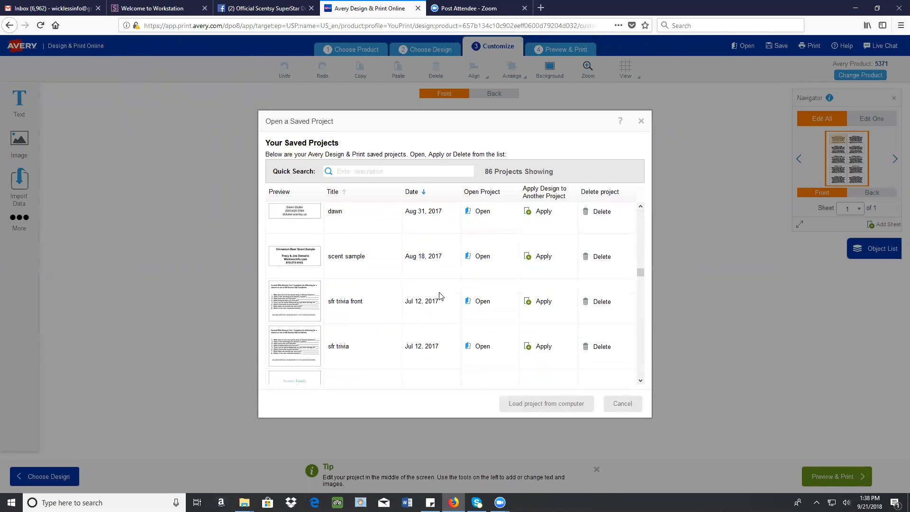
scroll(440, 296, down, 2)
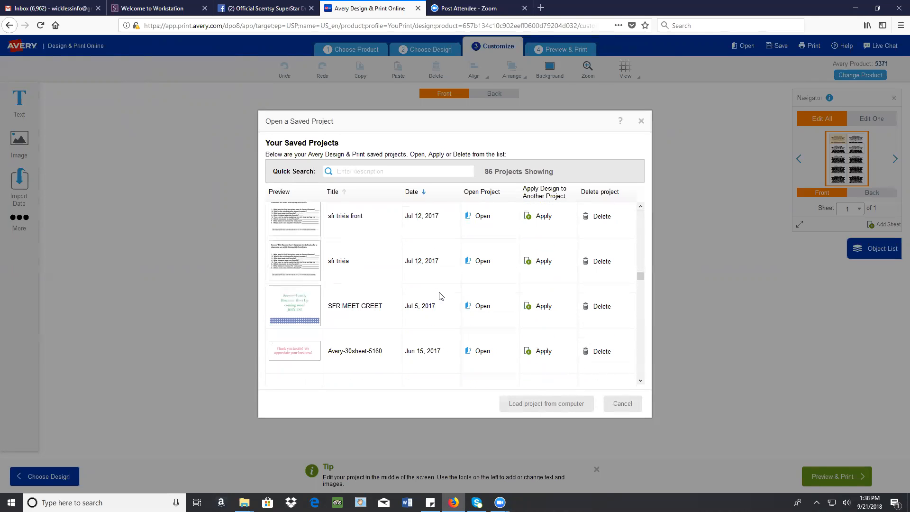
scroll(442, 296, down, 7)
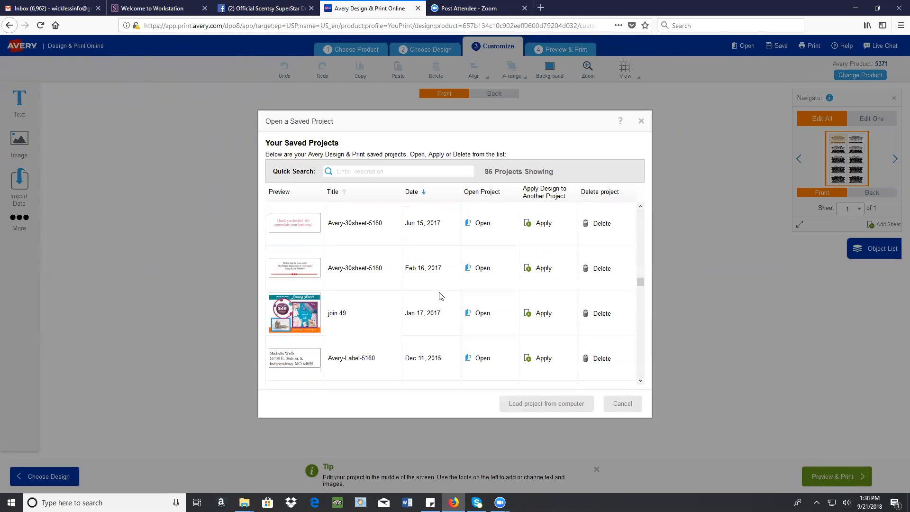
scroll(440, 297, down, 5)
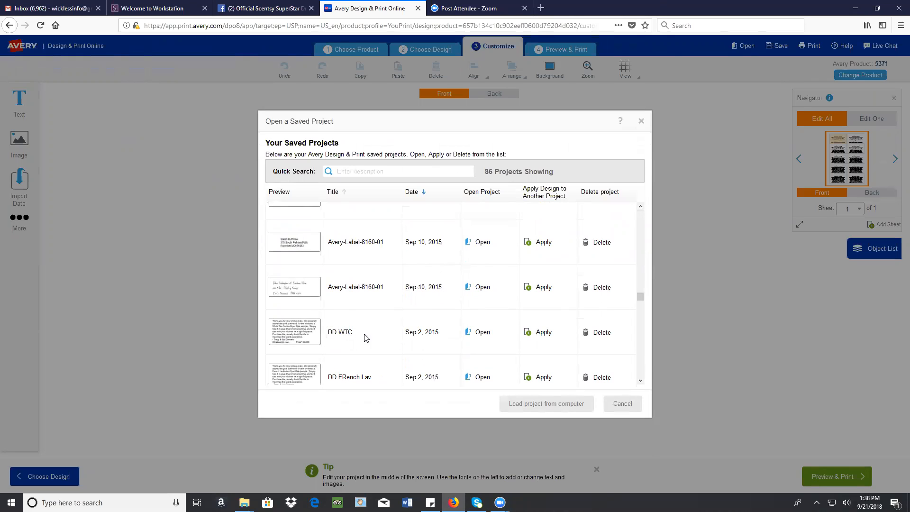
click(483, 333)
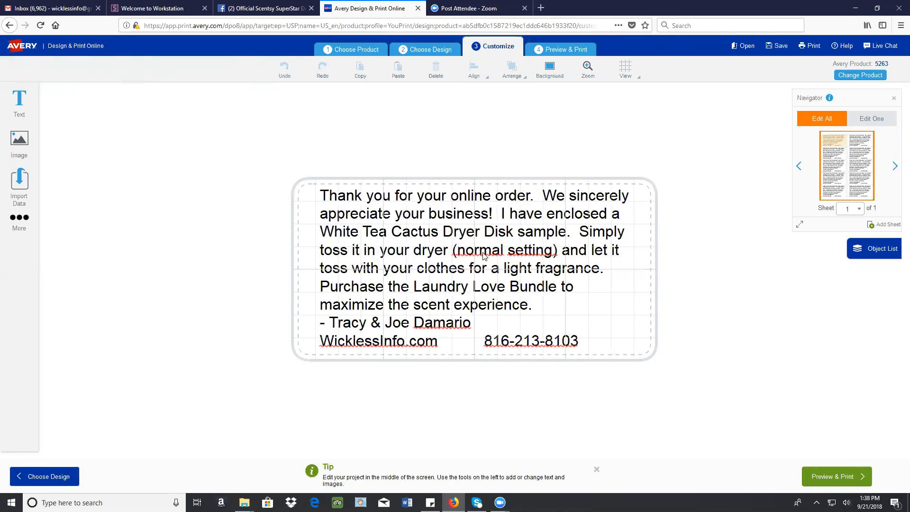
Return to the saved projects and open the one titled "scent sample dual"
click(744, 51)
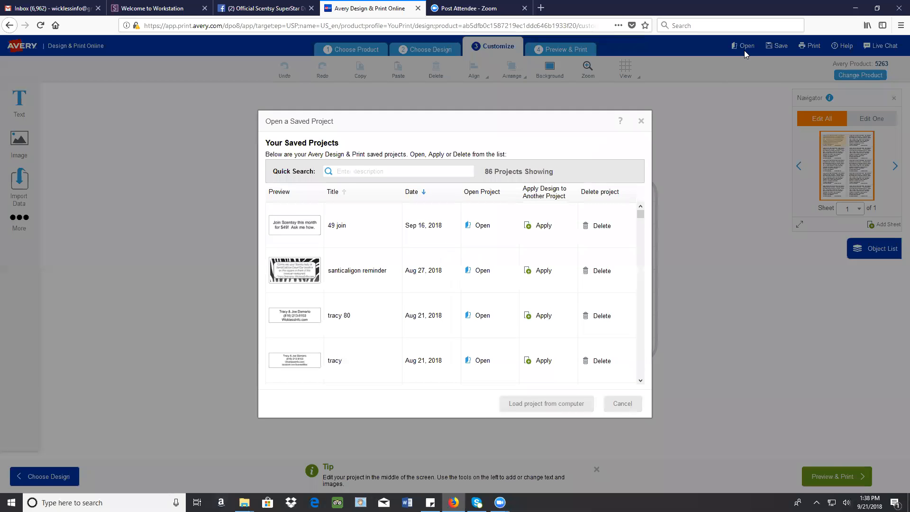
scroll(405, 250, down, 5)
scroll(405, 250, down, 12)
scroll(426, 329, up, 6)
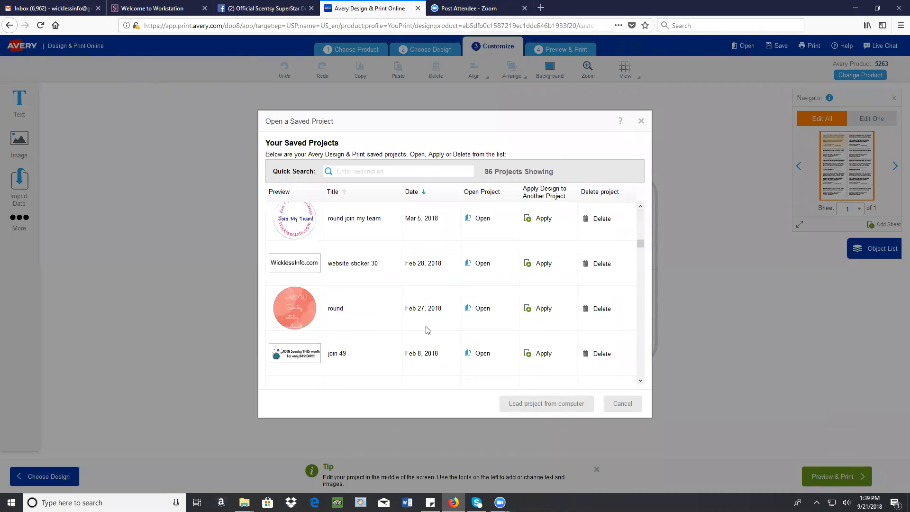
click(487, 305)
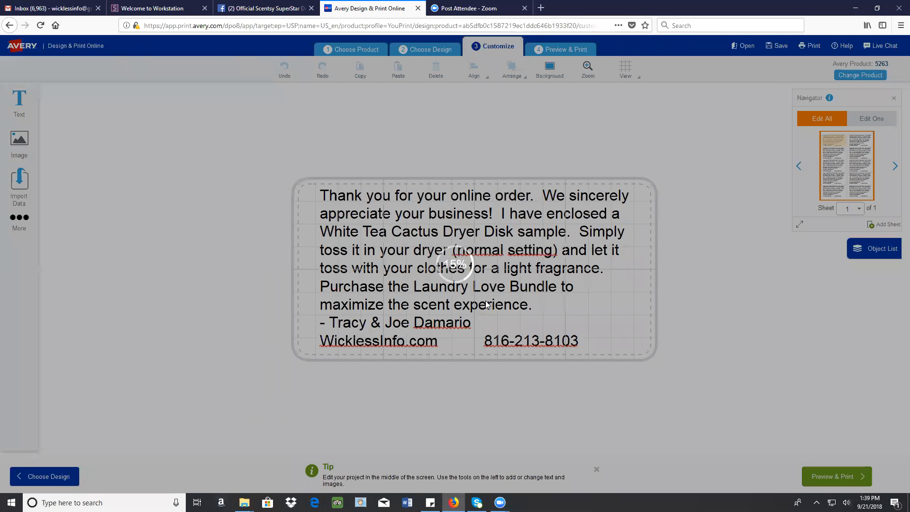